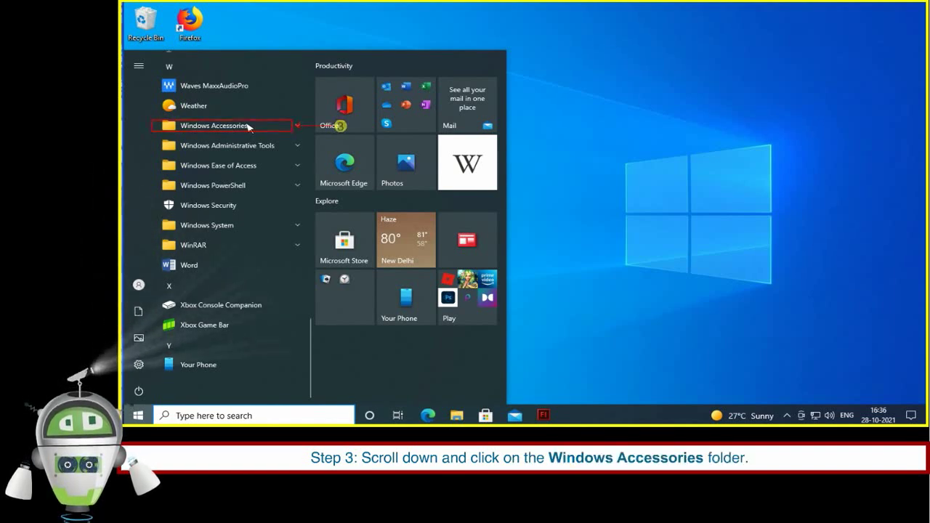
Expand the Windows Accessories folder in the Start menu to list Paint and Notepad.
{"action": "left_click", "coordinate": [247, 127]}
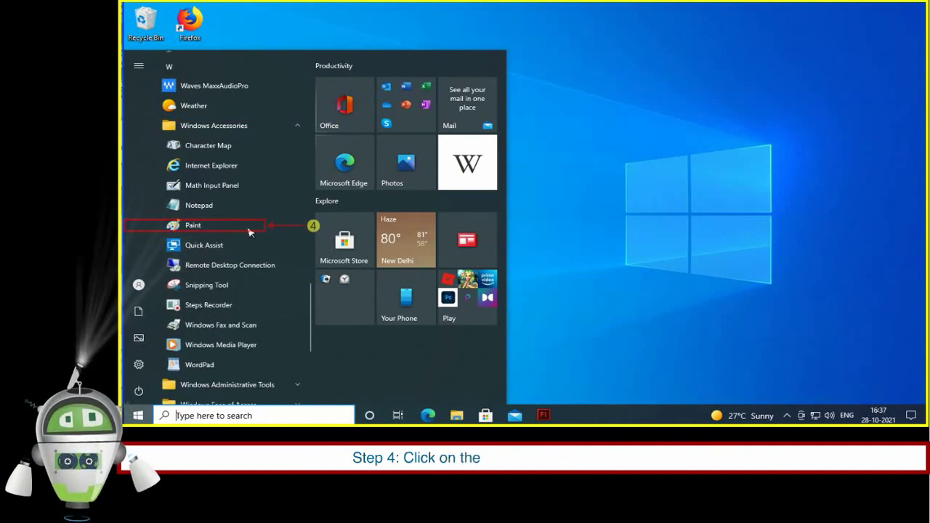
Launch Paint from Windows Accessories to get a blank Untitled canvas.
{"action": "left_click", "coordinate": [249, 230]}
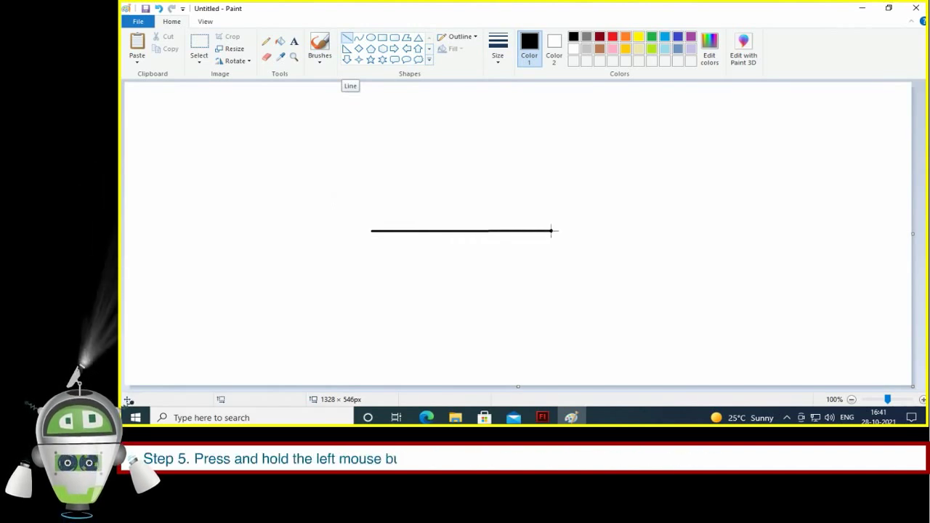
Drag a straight horizontal black line across the middle of the canvas.
{"action": "left_click_drag", "start_coordinate": [551, 231], "coordinate": [605, 231]}
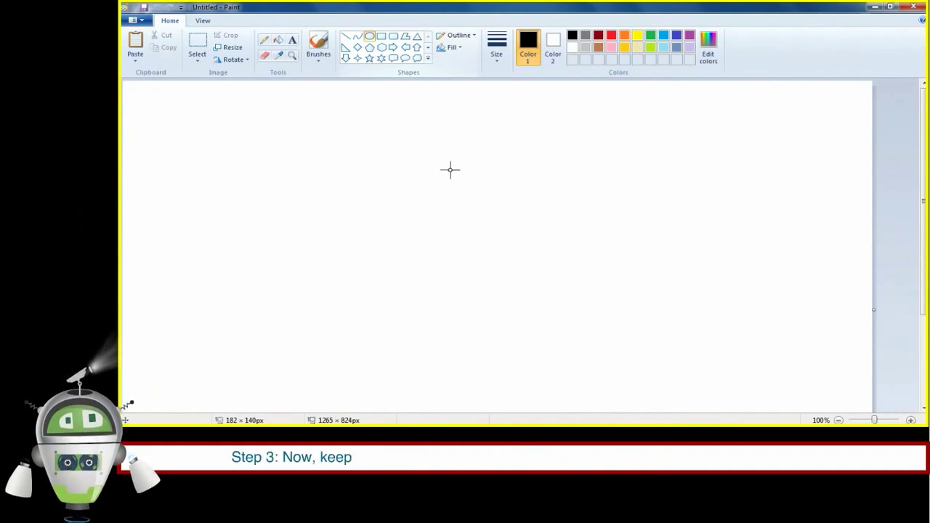
Draw a large circle on the canvas and give its outline the green colour.
{"action": "left_click_drag", "start_coordinate": [341, 120], "coordinate": [535, 323]}
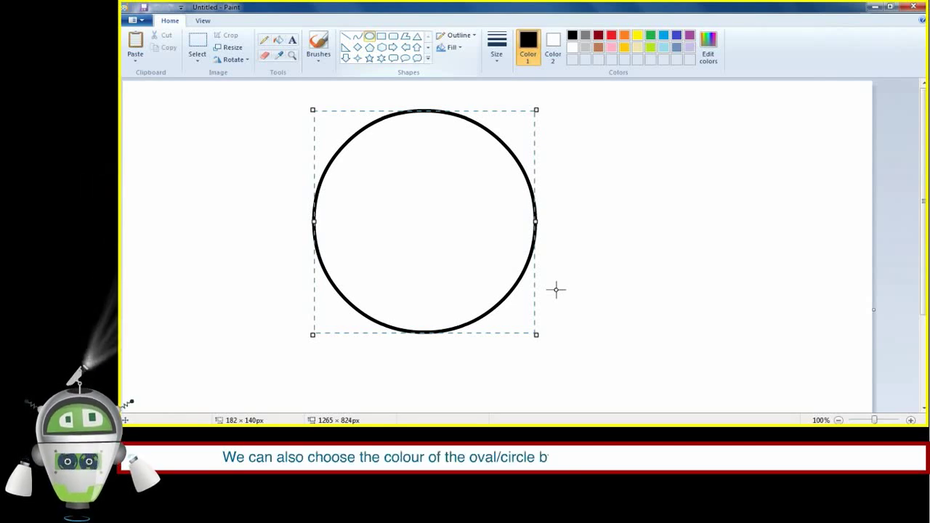
{"action": "left_click", "coordinate": [651, 36]}
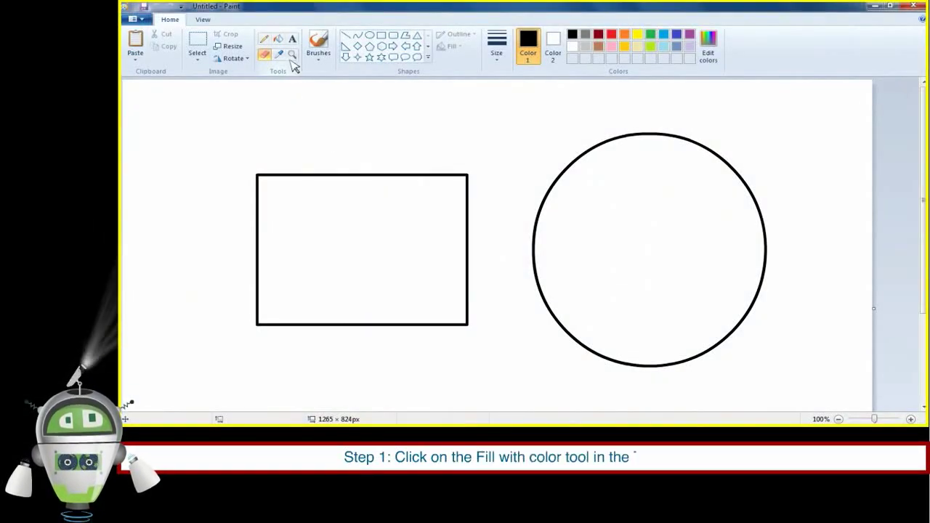
Fill the rectangle's interior with solid blue using Fill with color.
{"action": "left_click", "coordinate": [279, 39]}
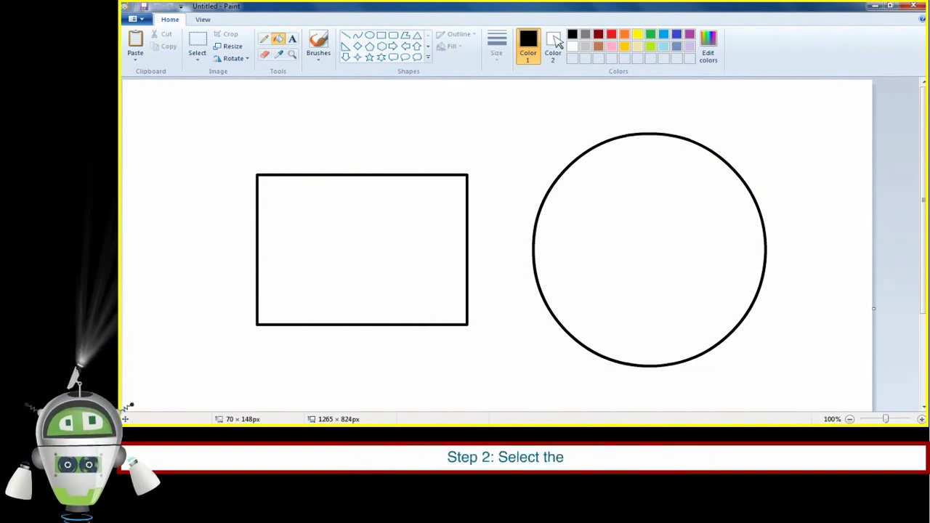
{"action": "left_click", "coordinate": [677, 37]}
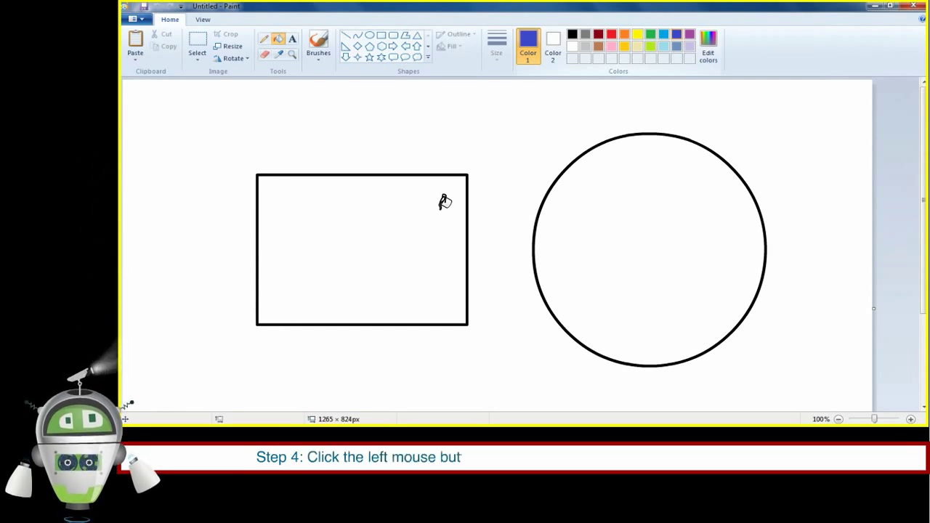
{"action": "left_click", "coordinate": [444, 202]}
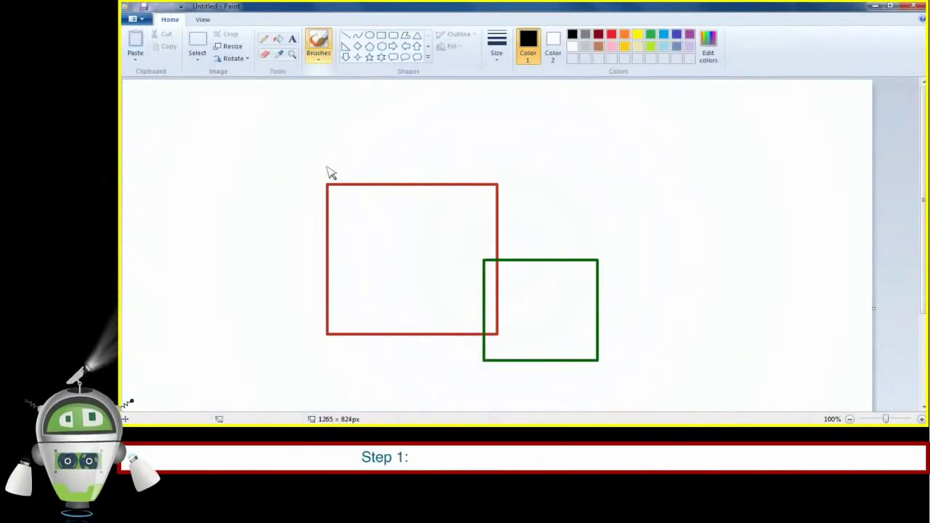
Erase gaps in the green rectangle's left and top edges using the thickest eraser.
{"action": "left_click", "coordinate": [265, 55]}
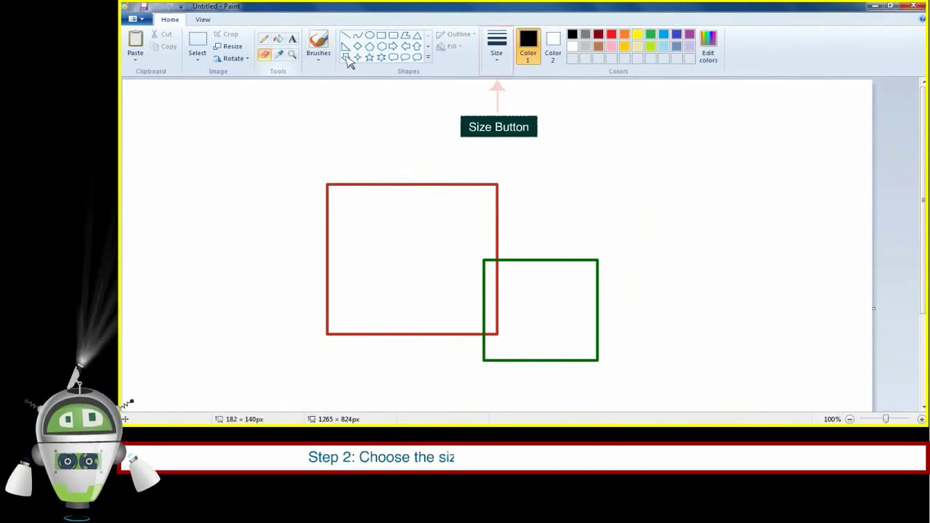
{"action": "left_click", "coordinate": [496, 52]}
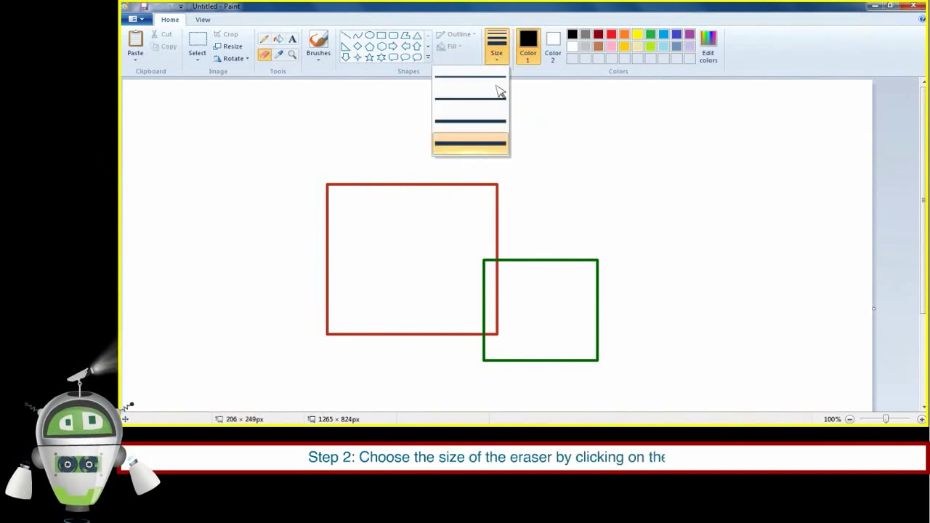
{"action": "left_click", "coordinate": [500, 142]}
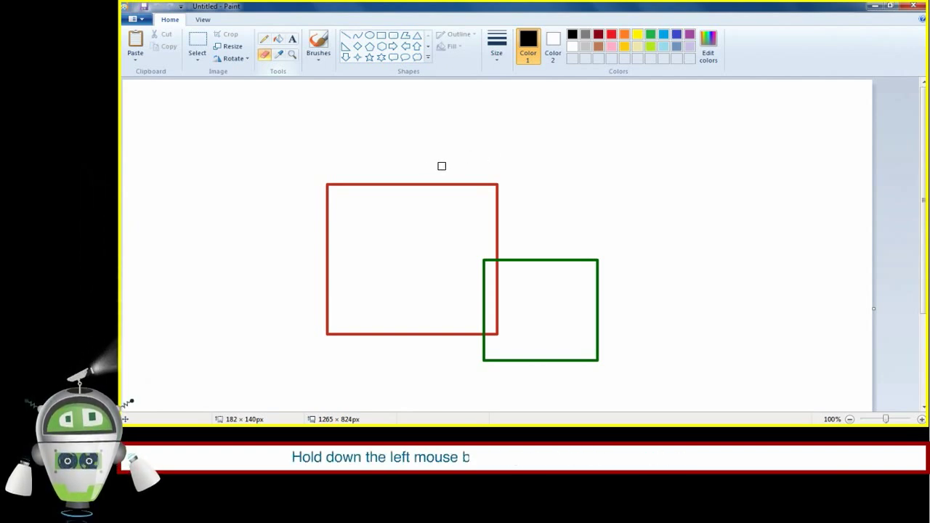
{"action": "left_click_drag", "start_coordinate": [484, 266], "coordinate": [486, 287]}
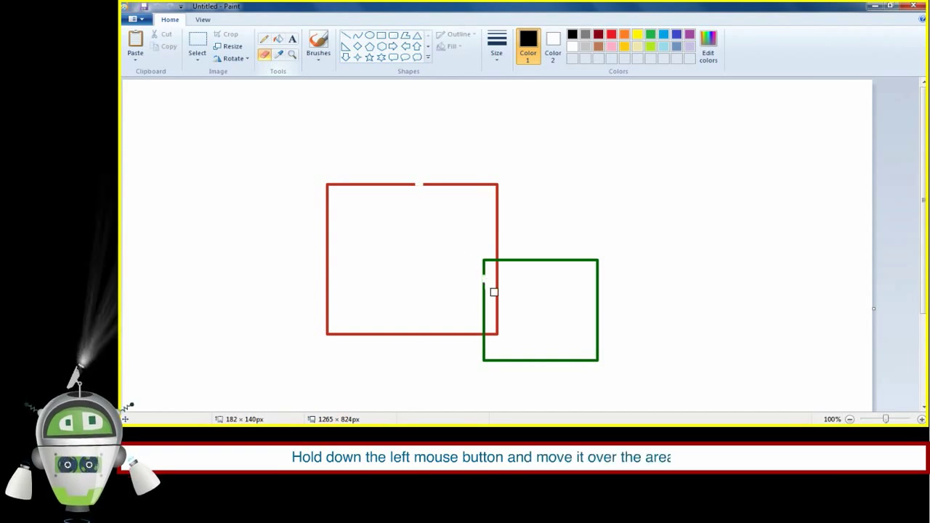
{"action": "left_click_drag", "start_coordinate": [562, 263], "coordinate": [563, 252]}
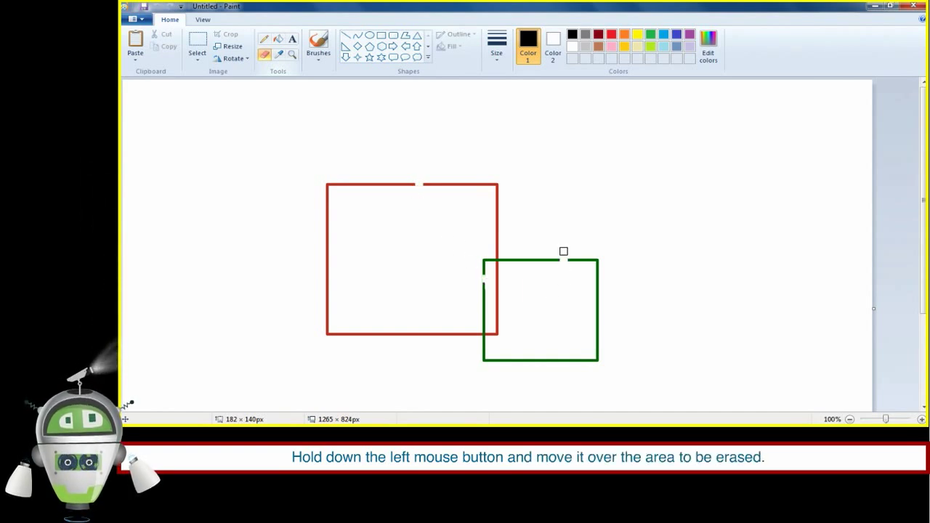